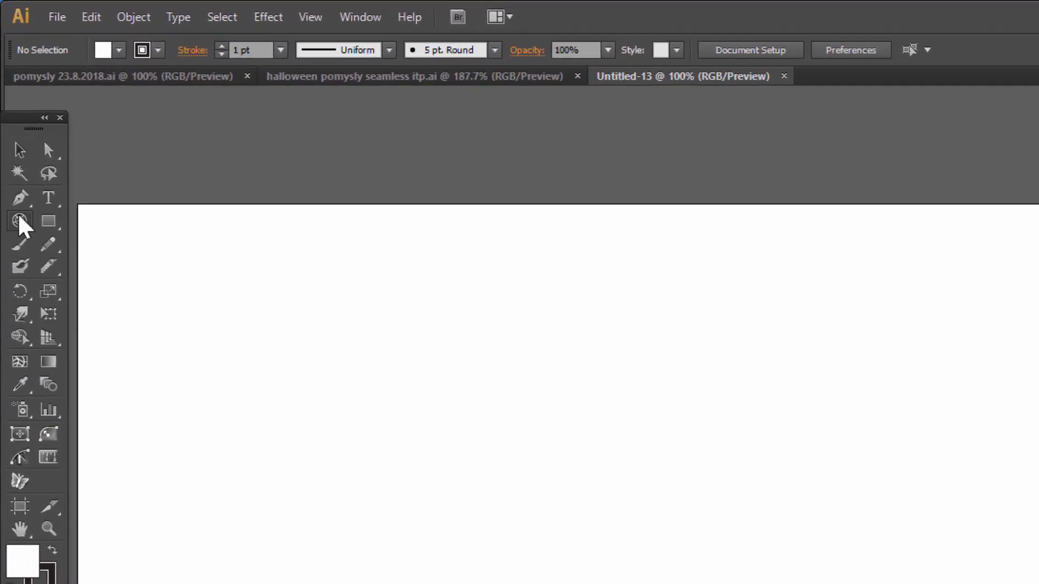
Make the Polar Grid Tool active from the line-segment tool flyout
{"action": "left_click", "coordinate": [11, 125]}
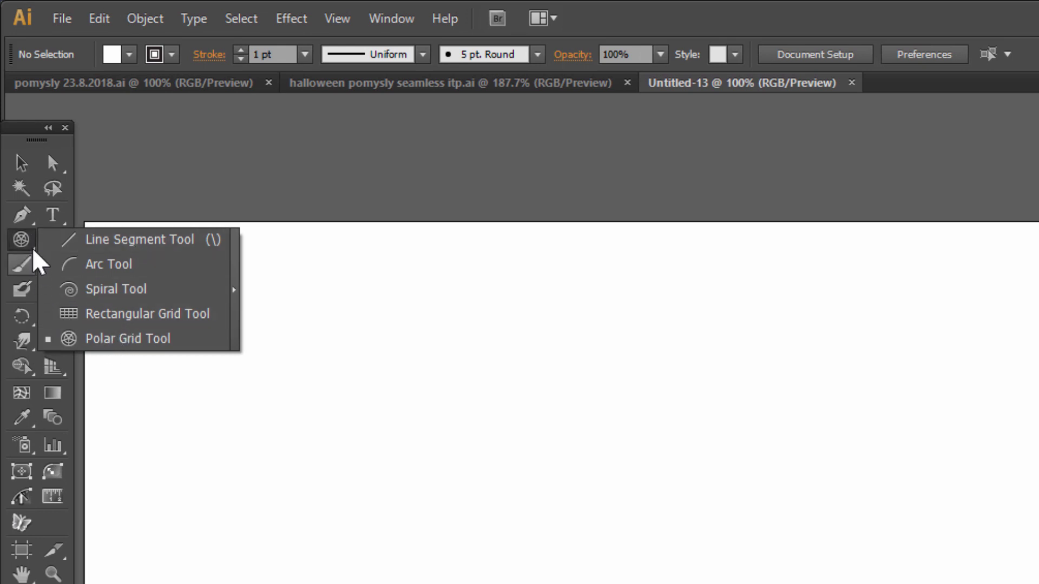
{"action": "left_click", "coordinate": [125, 243]}
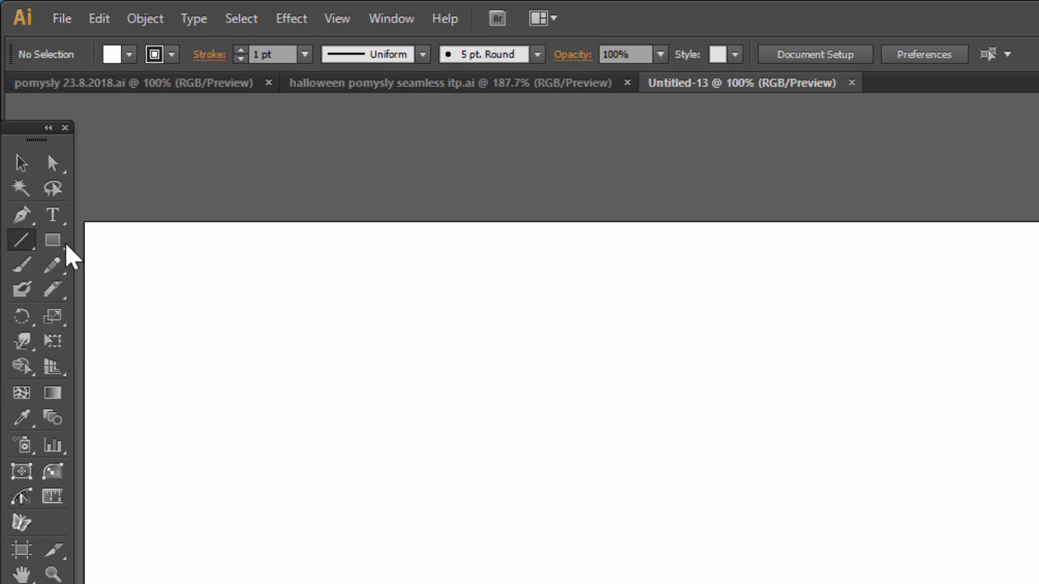
{"action": "left_click", "coordinate": [22, 240]}
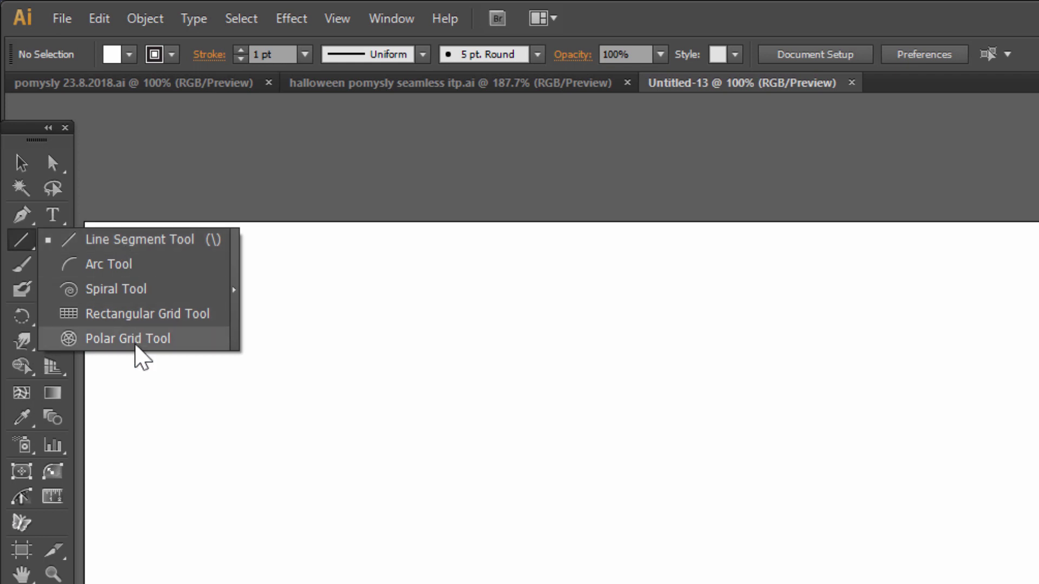
{"action": "left_click", "coordinate": [138, 340]}
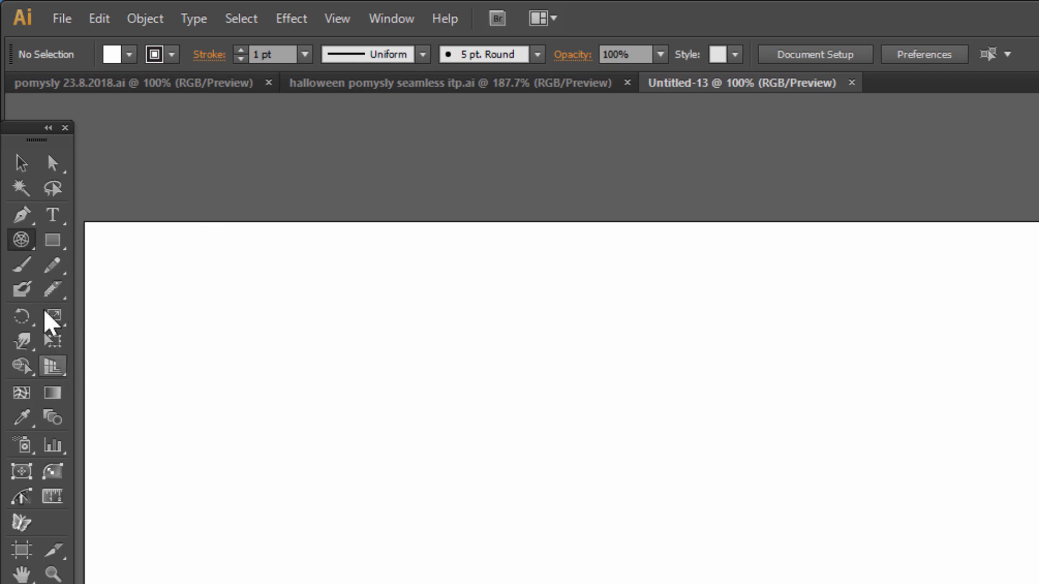
Set the Polar Grid Tool options to 5 concentric and 5 radial dividers
{"action": "double_click", "coordinate": [24, 241]}
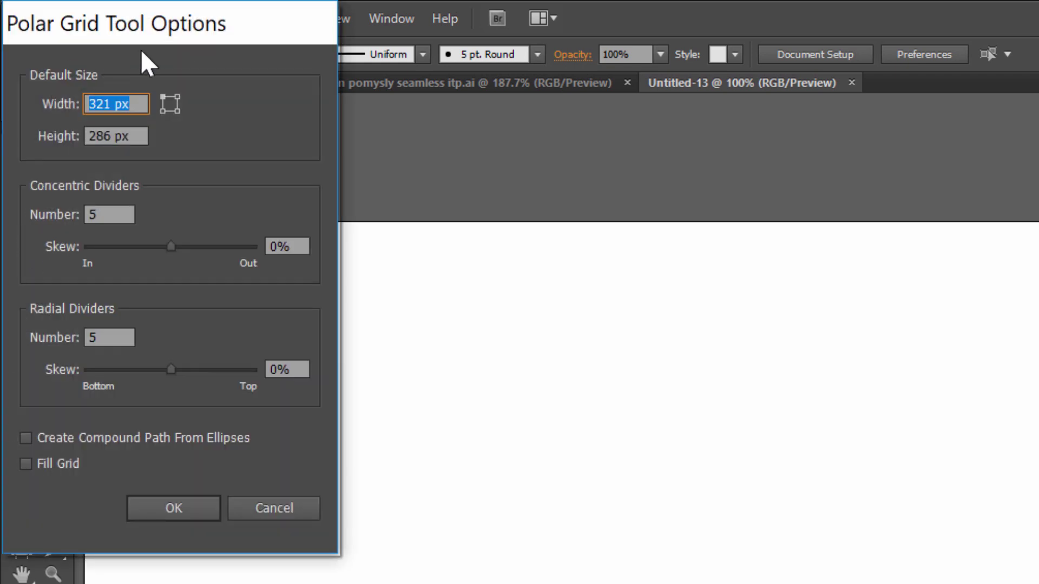
{"action": "left_click", "coordinate": [115, 216]}
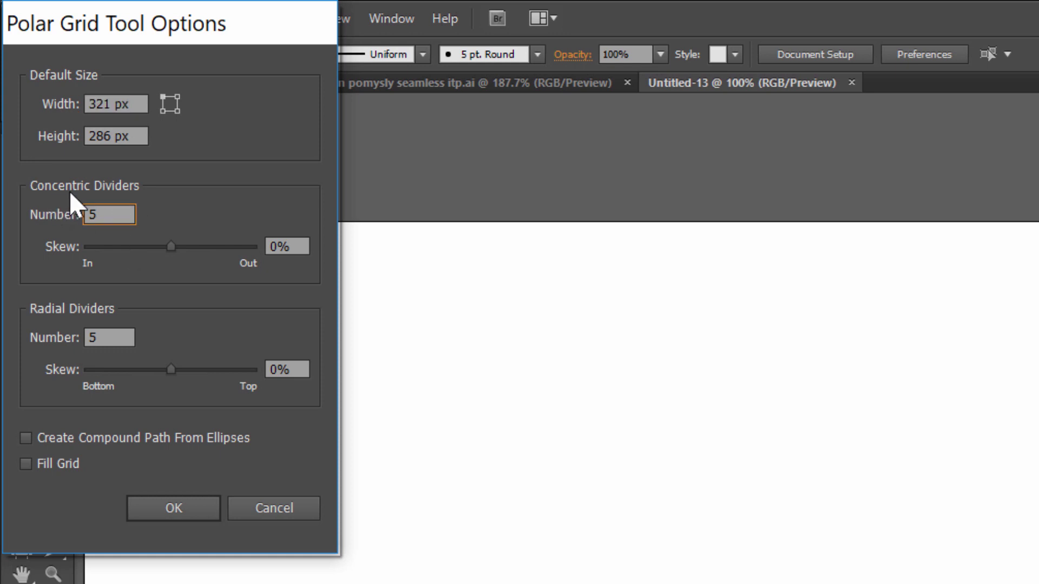
{"action": "double_click", "coordinate": [105, 215]}
{"action": "double_click", "coordinate": [123, 333]}
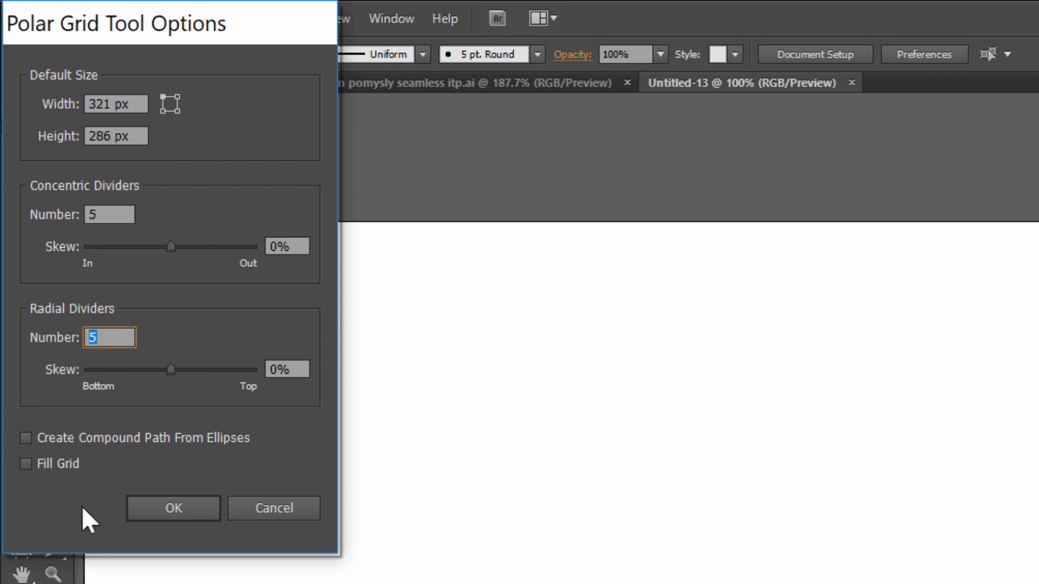
{"action": "left_click", "coordinate": [182, 511]}
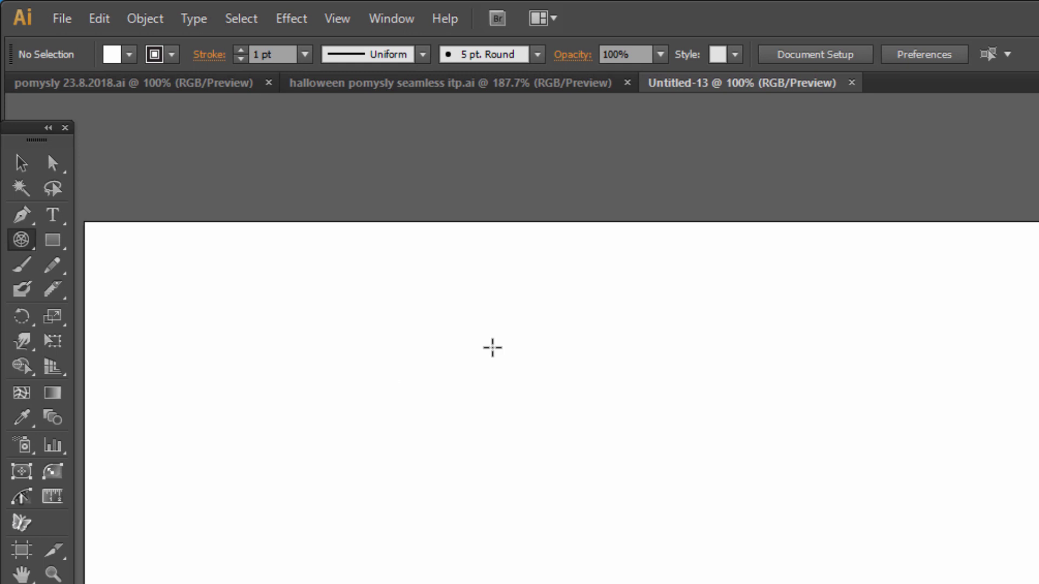
Drag out a polar grid about 461 × 461 px on the artboard
{"action": "left_click_drag", "start_coordinate": [405, 217], "coordinate": [779, 582]}
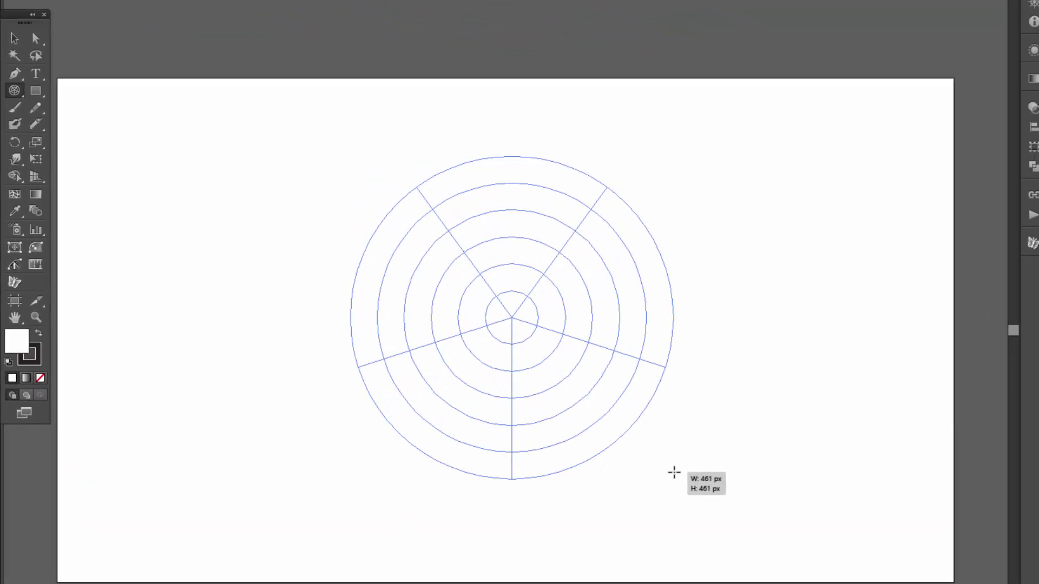
{"action": "left_click_drag", "start_coordinate": [673, 472], "coordinate": [675, 480]}
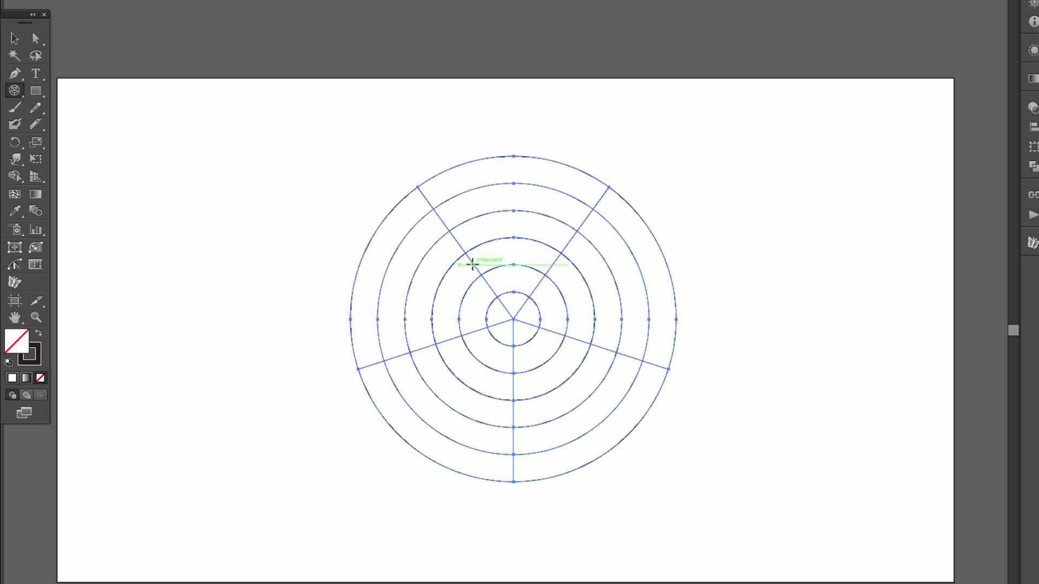
Ungroup the polar grid and delete its outermost circle with Direct Selection
{"action": "right_click", "coordinate": [472, 264]}
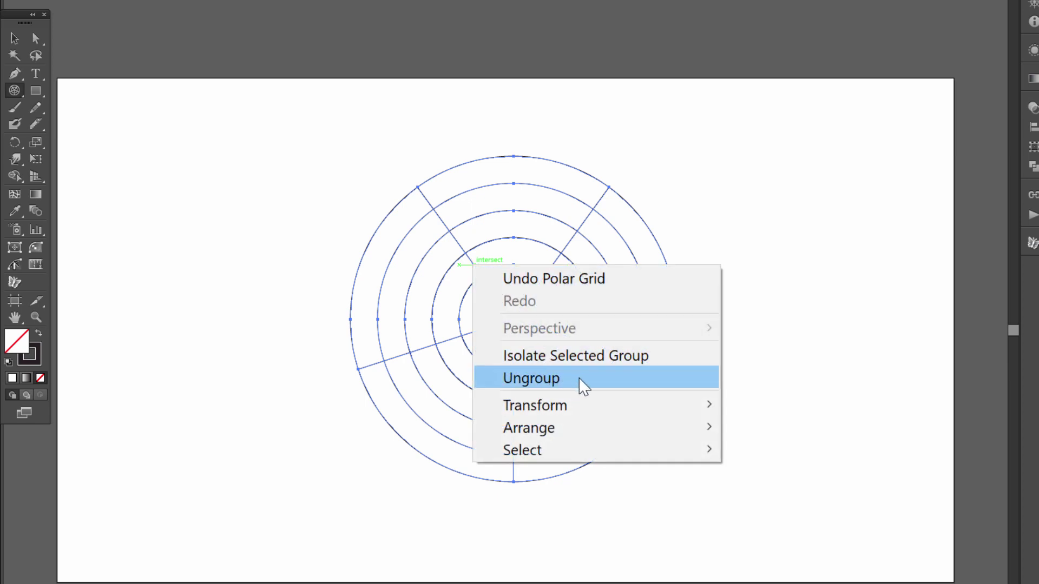
{"action": "left_click", "coordinate": [532, 379]}
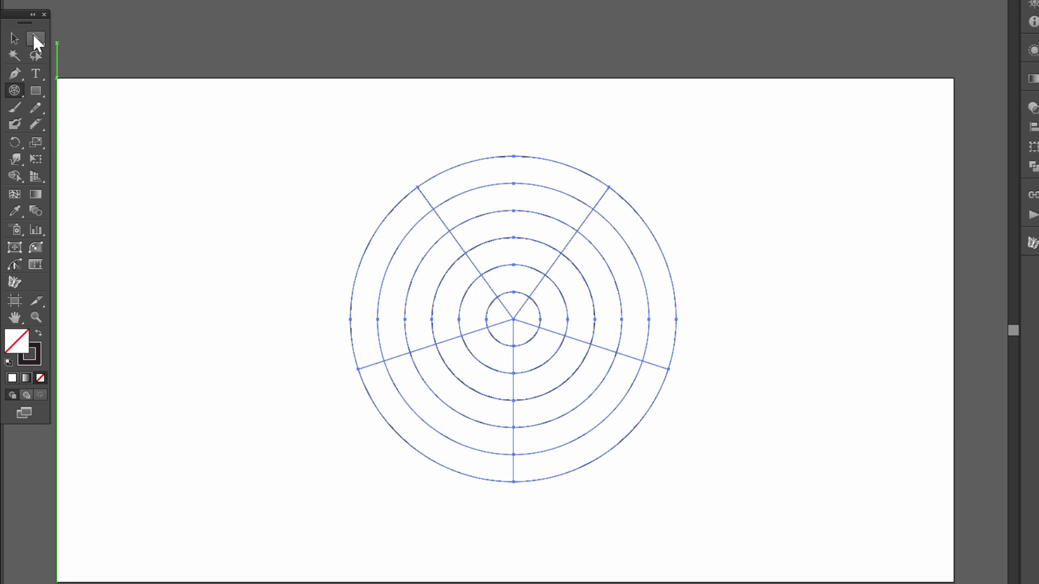
{"action": "left_click", "coordinate": [35, 38]}
{"action": "left_click", "coordinate": [84, 47]}
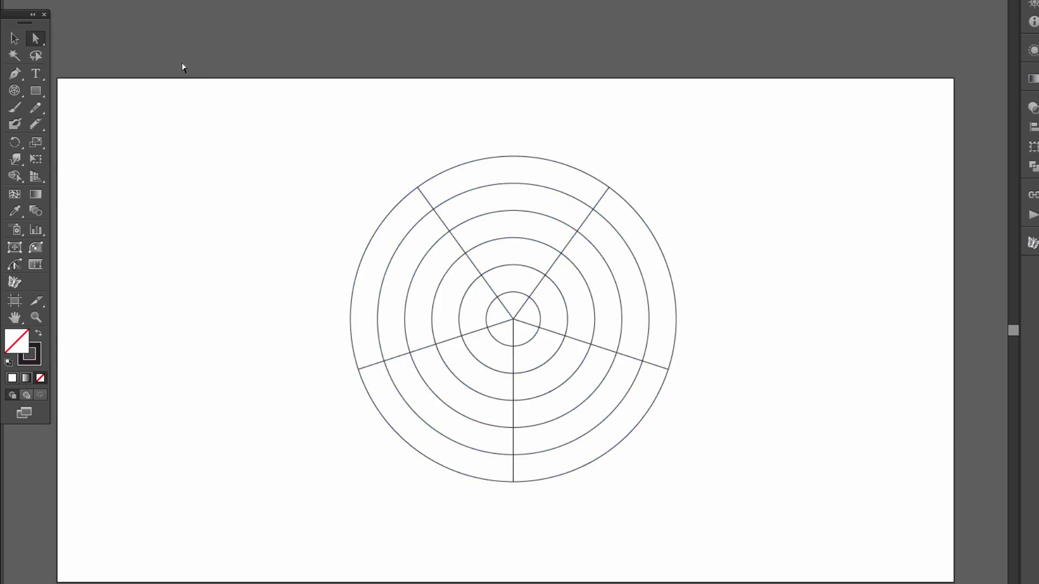
{"action": "left_click", "coordinate": [489, 160]}
{"action": "key", "text": "Delete"}
{"action": "key", "text": "Delete"}
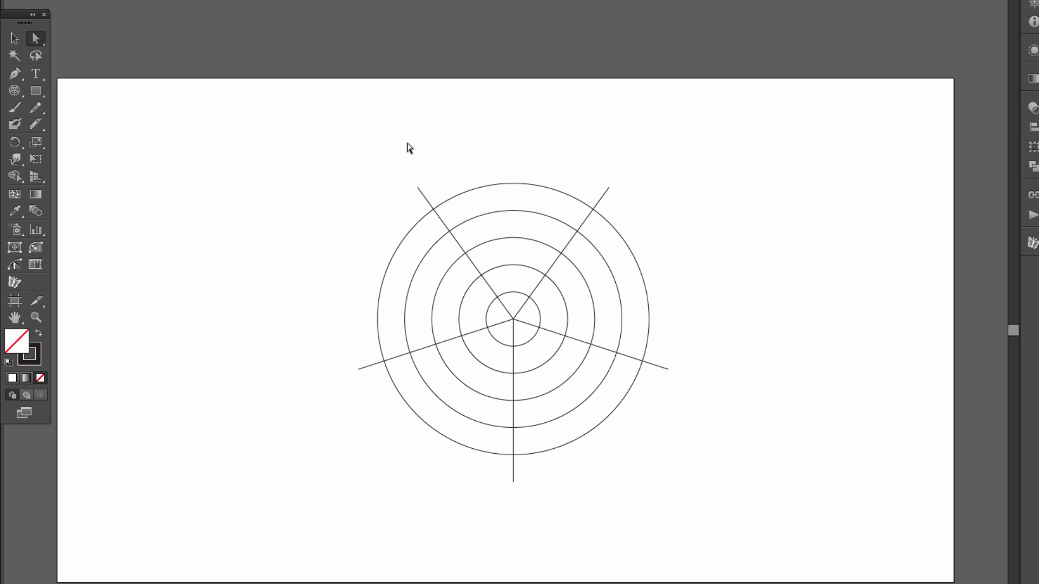
Zoom in on the web, select all of it, and apply Pathfinder Outline
{"action": "left_click", "coordinate": [35, 320]}
{"action": "left_click_drag", "start_coordinate": [304, 127], "coordinate": [721, 504]}
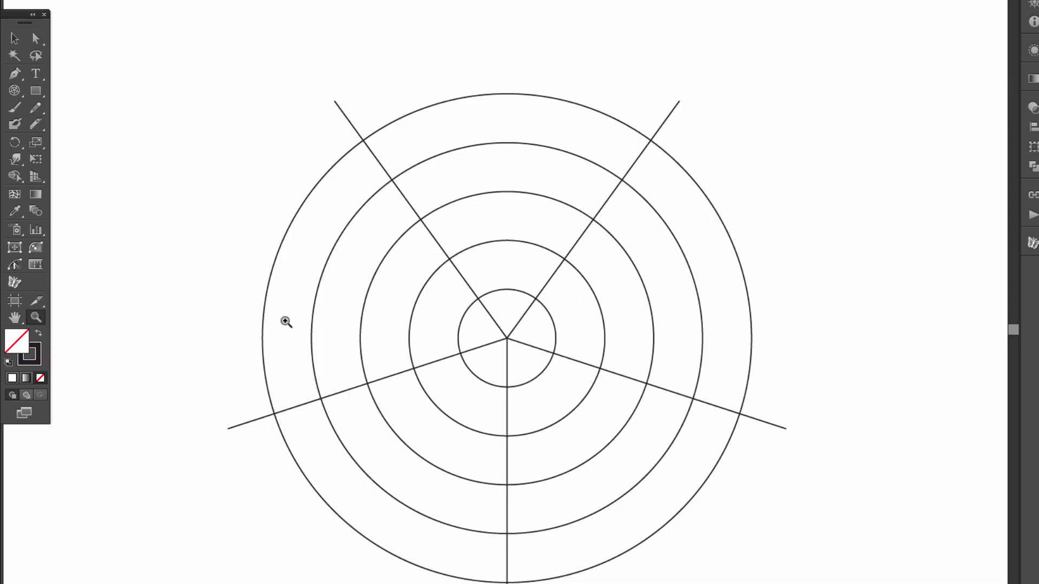
{"action": "left_click", "coordinate": [13, 38]}
{"action": "scroll", "coordinate": [166, 132], "scroll_direction": "down", "scroll_amount": 1}
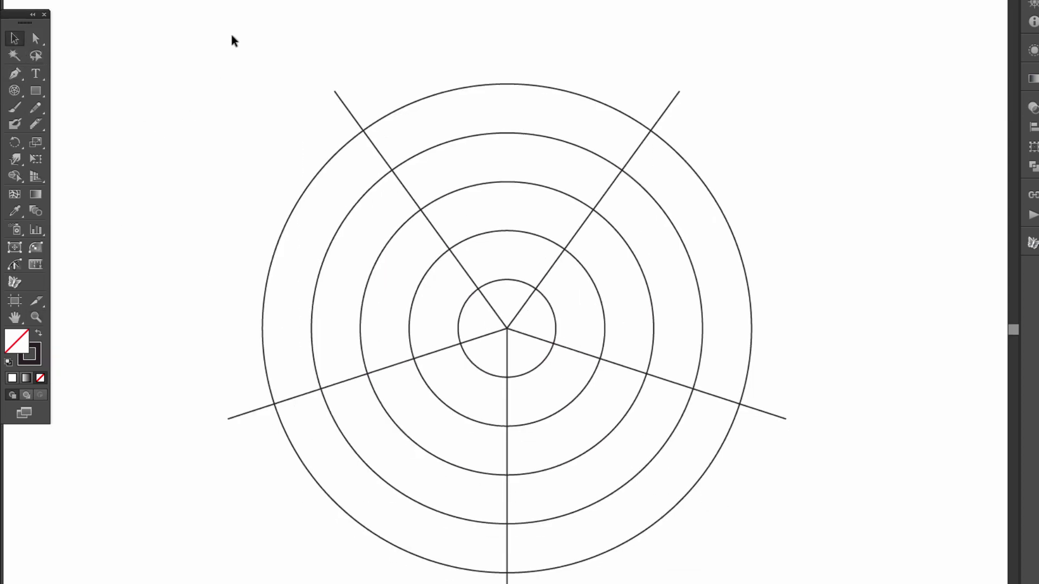
{"action": "left_click_drag", "start_coordinate": [220, 49], "coordinate": [865, 583]}
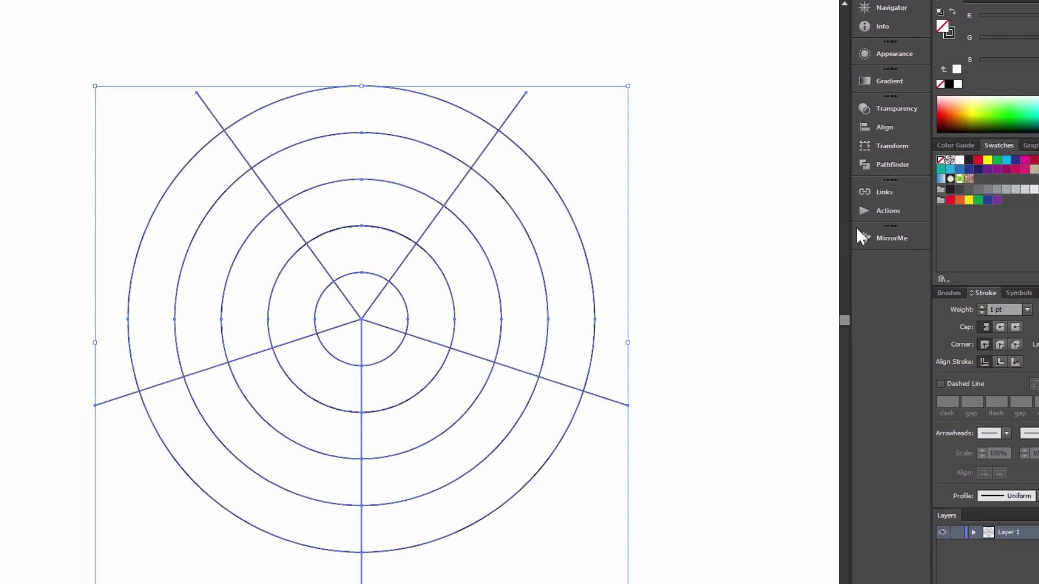
{"action": "left_click", "coordinate": [897, 166]}
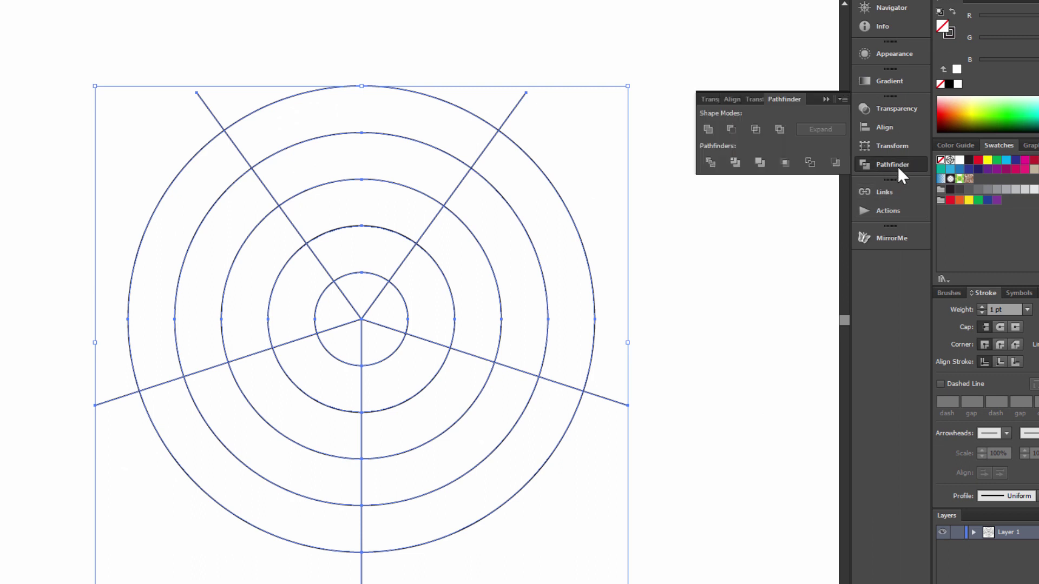
{"action": "left_click", "coordinate": [810, 161]}
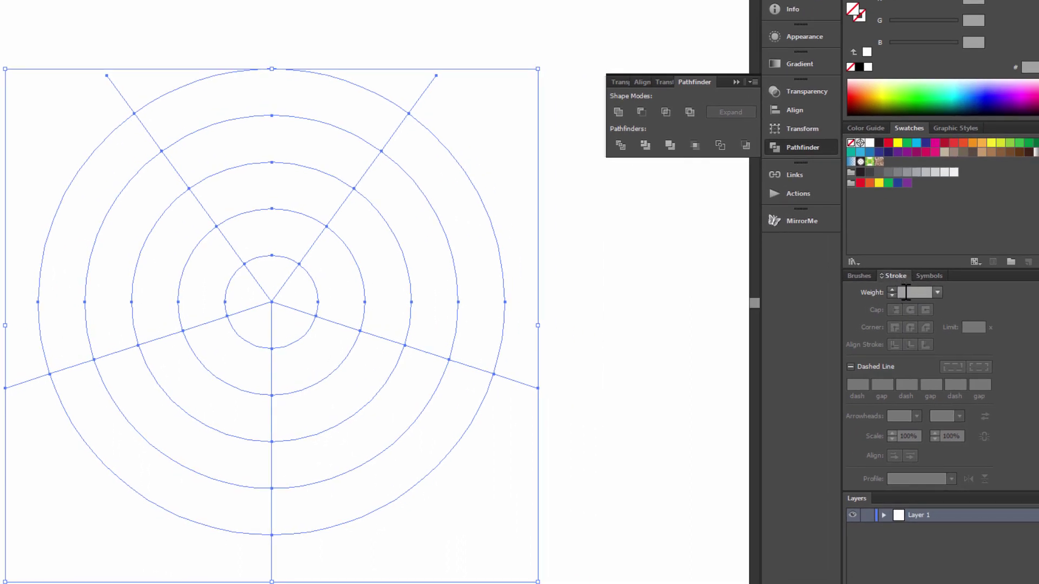
Give the web a 2 pt stroke weight, then deselect and reselect it
{"action": "left_click", "coordinate": [917, 293]}
{"action": "type", "text": "2"}
{"action": "key", "text": "Return"}
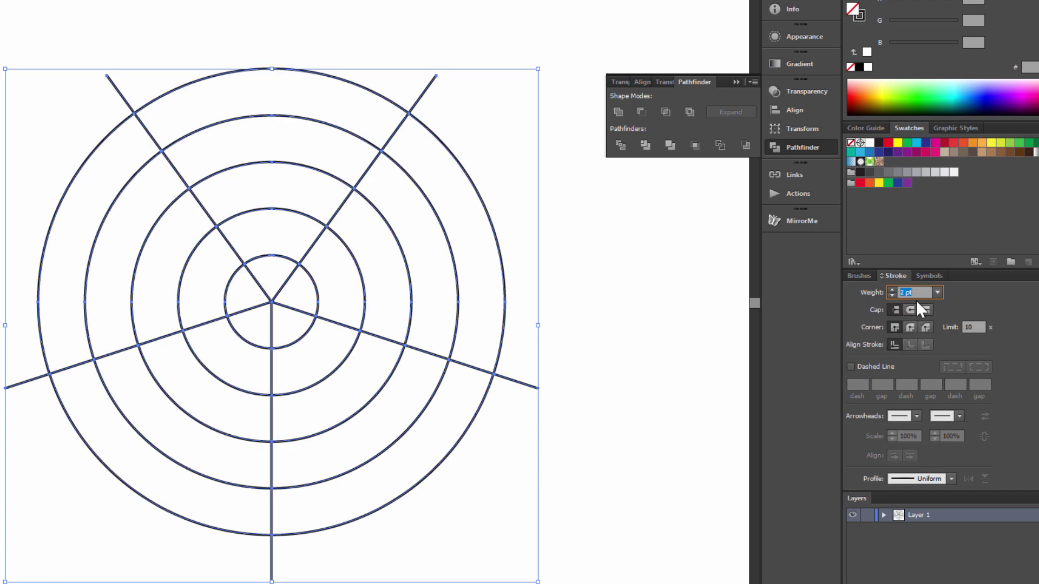
{"action": "left_click", "coordinate": [161, 49]}
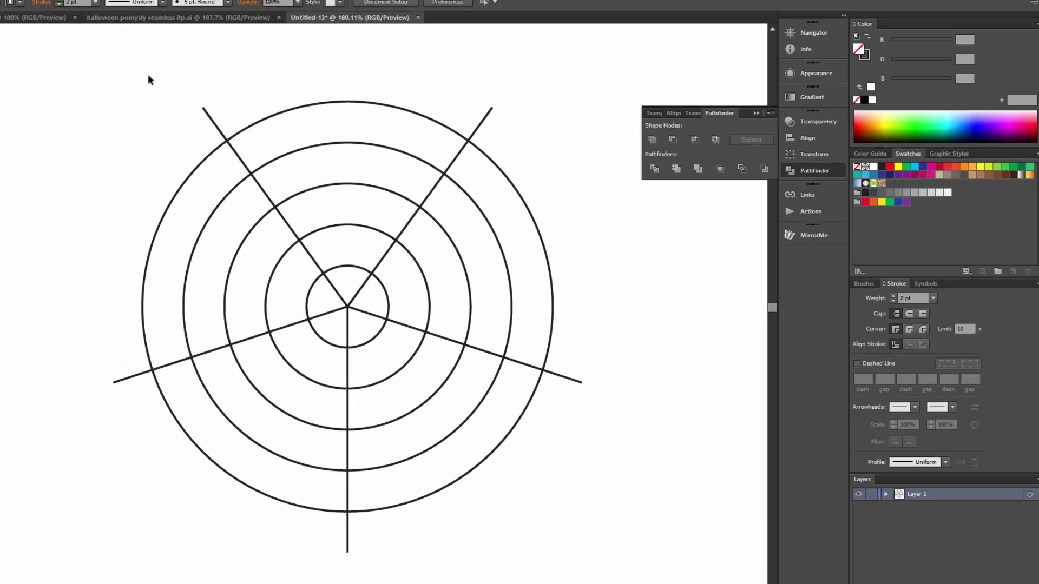
{"action": "left_click_drag", "start_coordinate": [110, 75], "coordinate": [669, 531]}
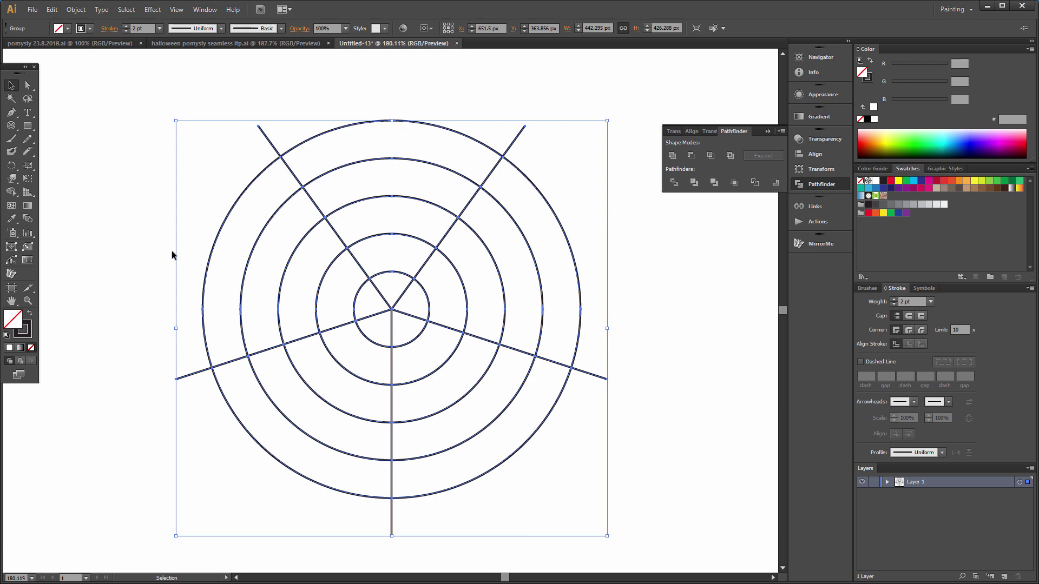
Apply Object > Path > Simplify with Straight Lines at 180° angle threshold
{"action": "left_click", "coordinate": [74, 10]}
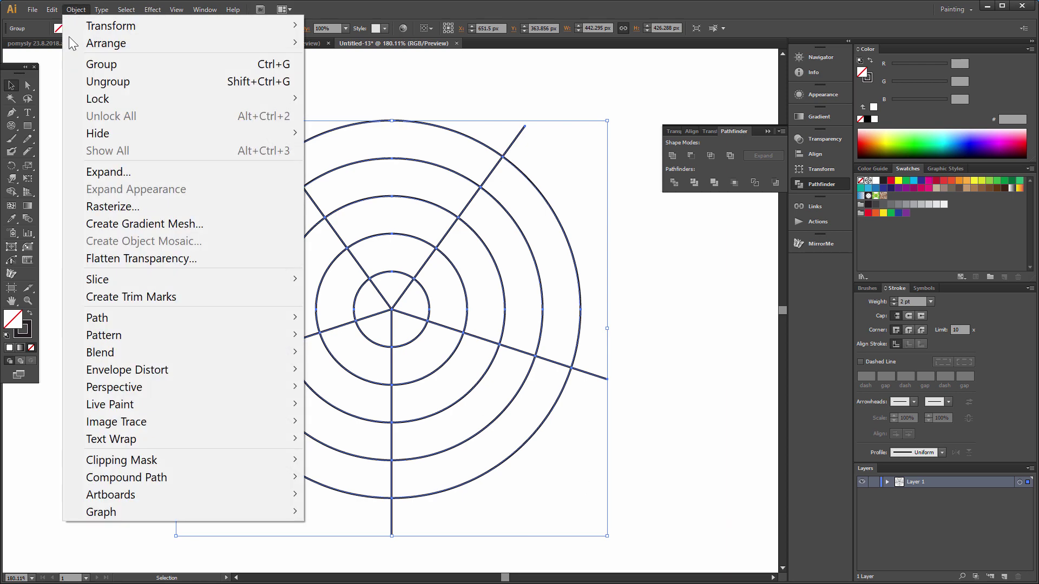
{"action": "mouse_move", "coordinate": [102, 316]}
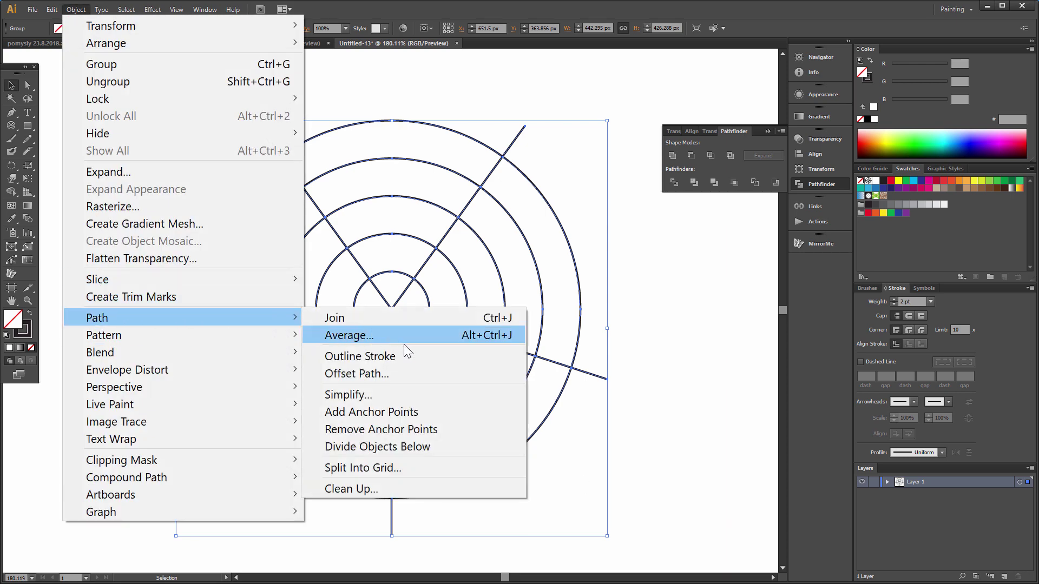
{"action": "left_click", "coordinate": [359, 396]}
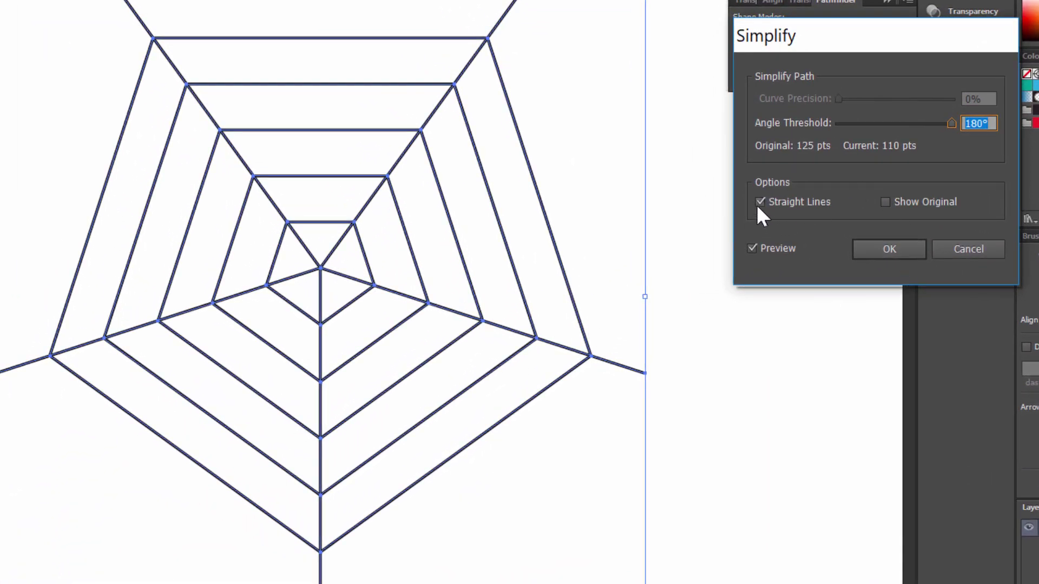
{"action": "left_click", "coordinate": [760, 203]}
{"action": "left_click", "coordinate": [763, 201]}
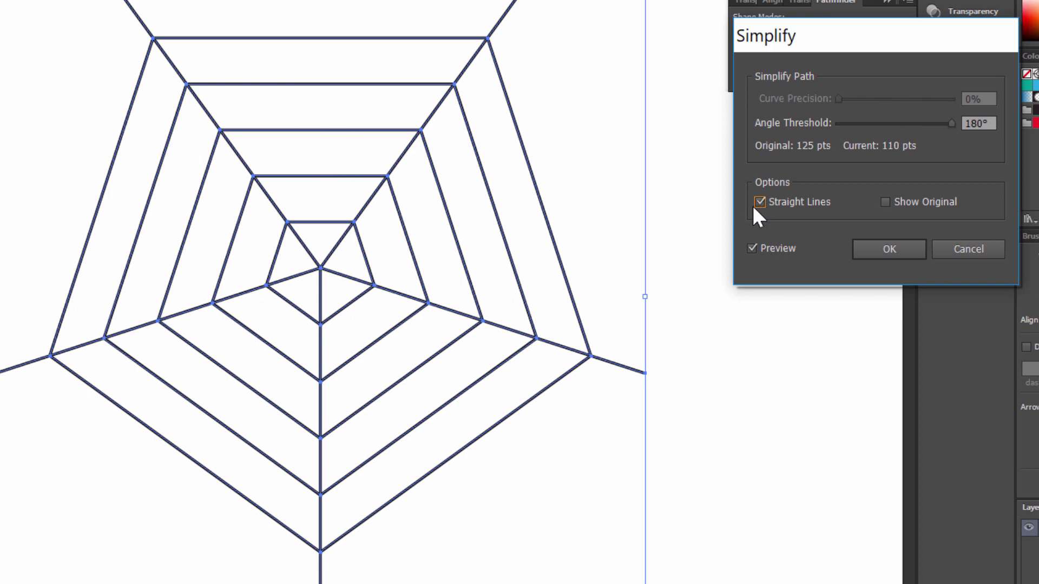
{"action": "left_click", "coordinate": [759, 201]}
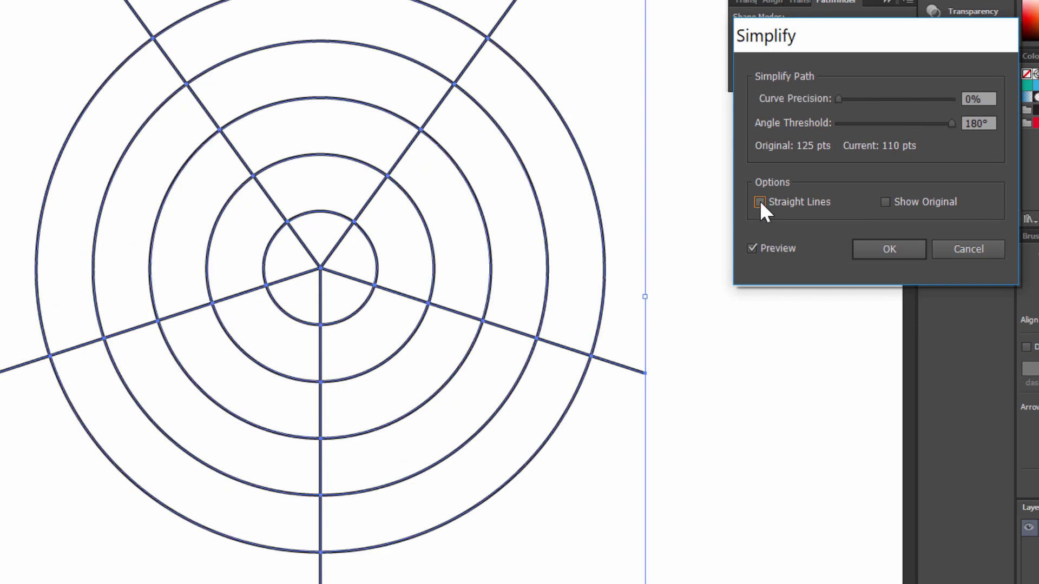
{"action": "left_click", "coordinate": [759, 201]}
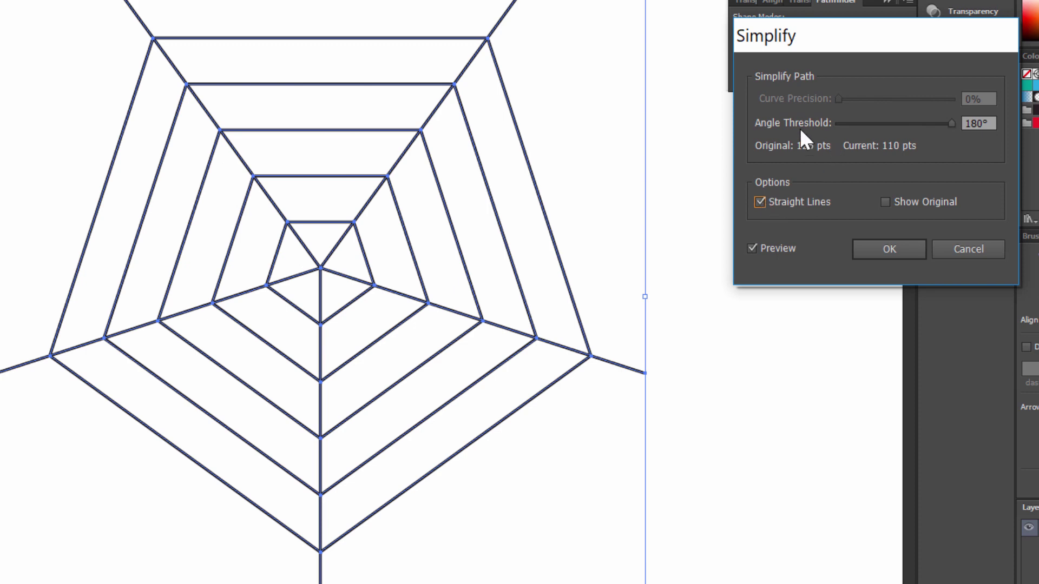
{"action": "left_click_drag", "start_coordinate": [865, 124], "coordinate": [962, 124]}
{"action": "left_click", "coordinate": [907, 249]}
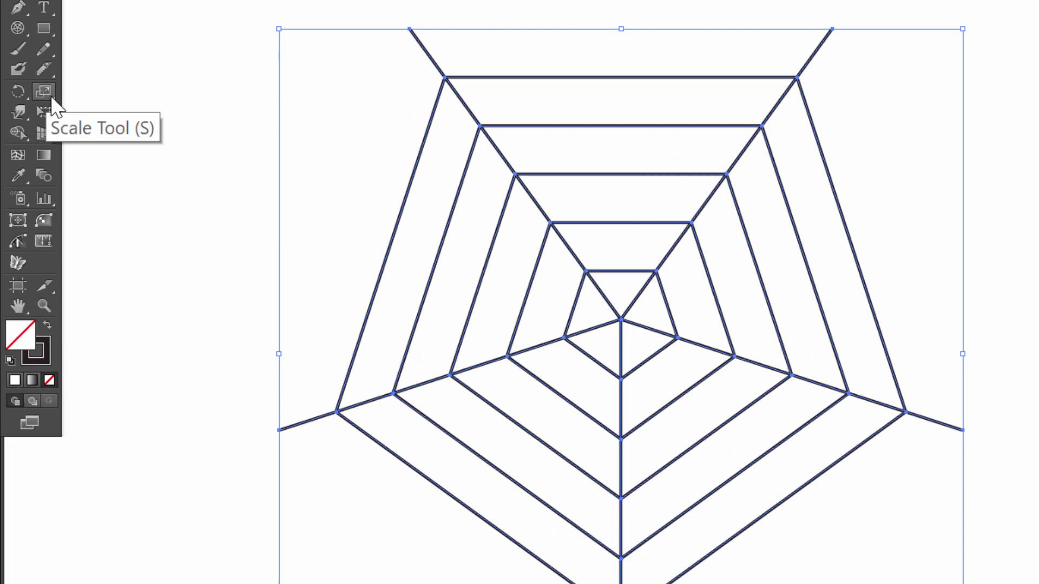
With the Reshape Tool, curve the top pentagon edges downward toward the centre
{"action": "left_click", "coordinate": [49, 93]}
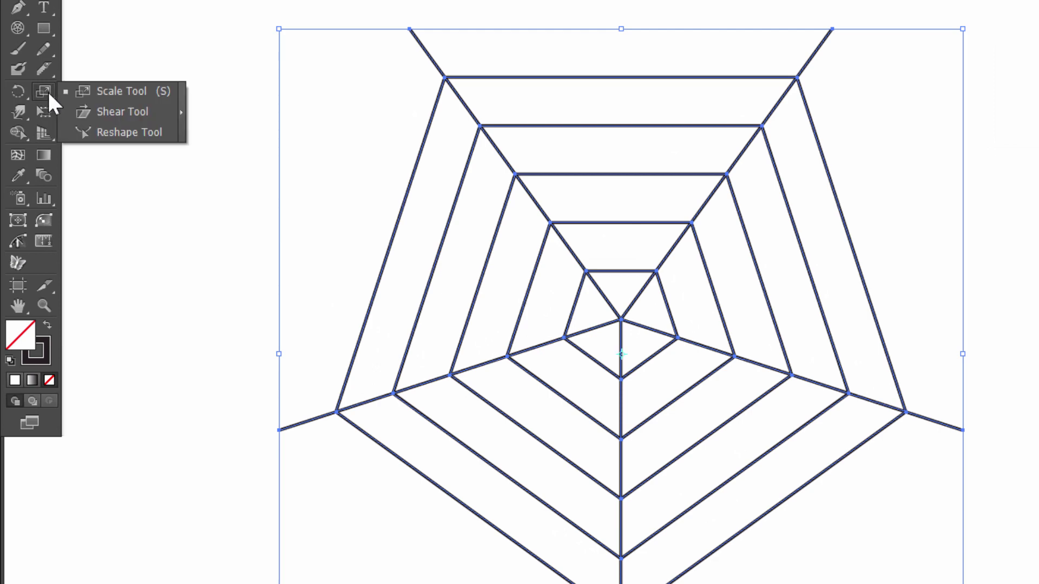
{"action": "left_click", "coordinate": [118, 141]}
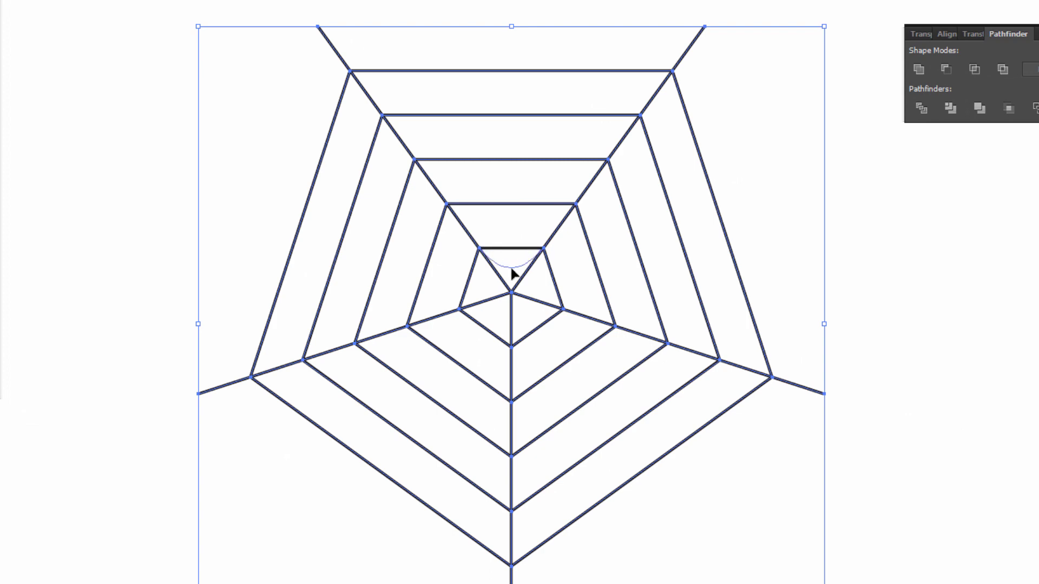
{"action": "left_click_drag", "start_coordinate": [512, 269], "coordinate": [511, 269]}
{"action": "left_click_drag", "start_coordinate": [513, 205], "coordinate": [512, 244]}
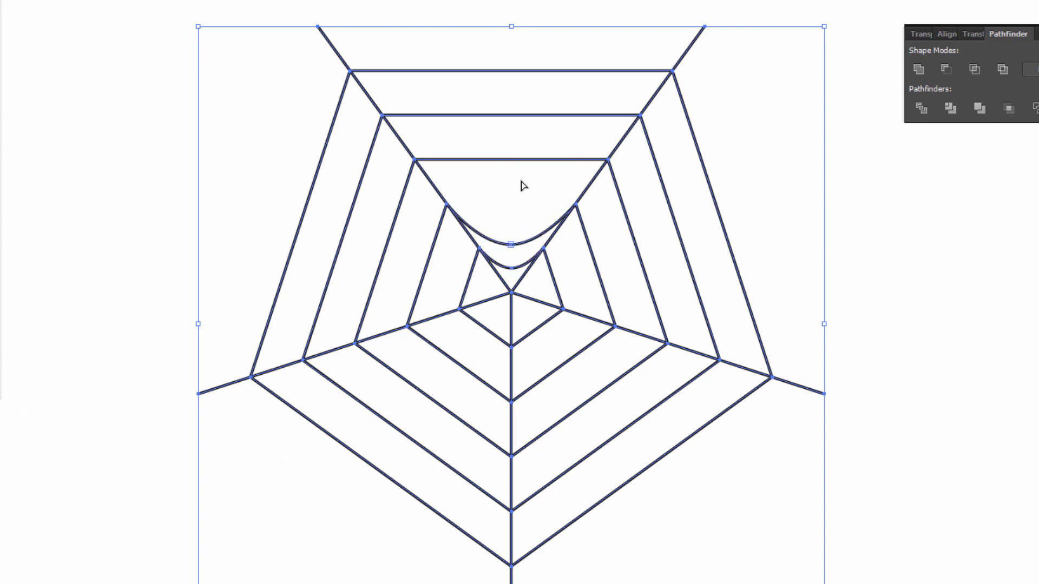
{"action": "left_click_drag", "start_coordinate": [523, 160], "coordinate": [523, 191]}
{"action": "left_click_drag", "start_coordinate": [521, 115], "coordinate": [525, 149]}
{"action": "left_click_drag", "start_coordinate": [523, 75], "coordinate": [519, 142]}
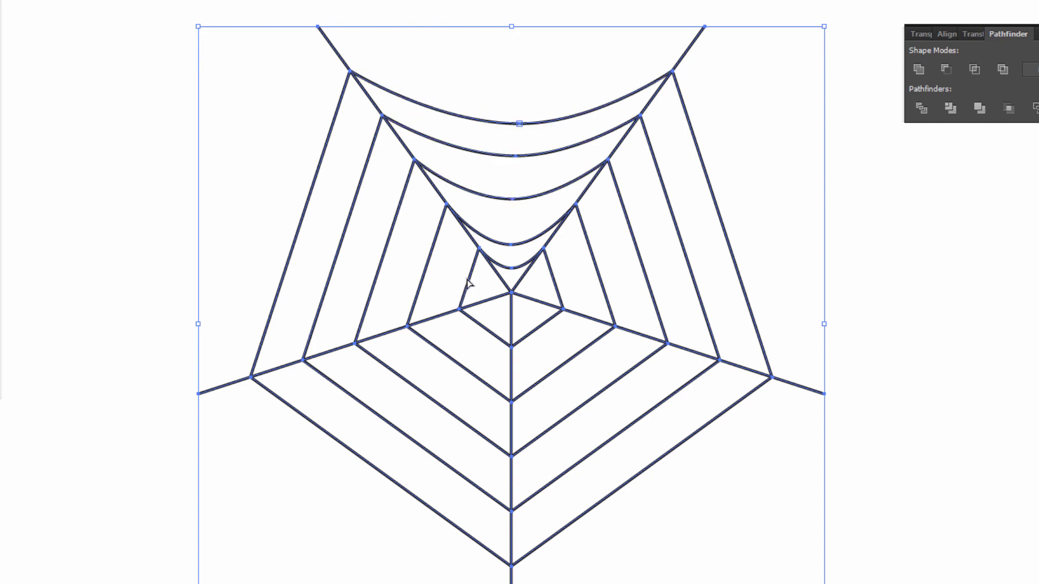
Bend the left-side and bottom-left web edges inward into curves
{"action": "left_click_drag", "start_coordinate": [468, 282], "coordinate": [484, 274]}
{"action": "left_click_drag", "start_coordinate": [383, 254], "coordinate": [411, 254]}
{"action": "left_click_drag", "start_coordinate": [296, 234], "coordinate": [346, 232]}
{"action": "left_click_drag", "start_coordinate": [489, 330], "coordinate": [506, 320]}
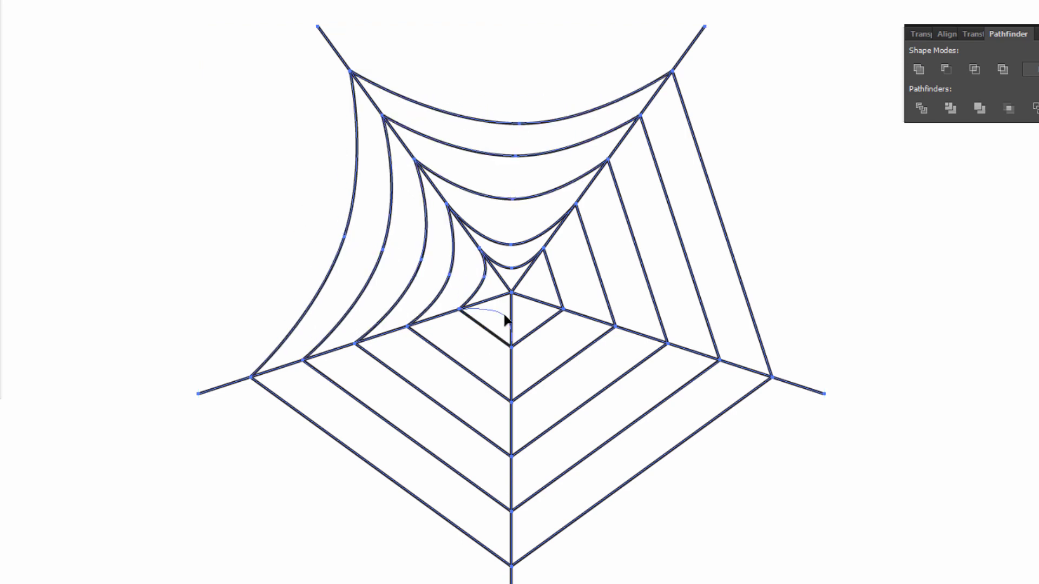
{"action": "left_click_drag", "start_coordinate": [459, 364], "coordinate": [469, 348]}
{"action": "left_click_drag", "start_coordinate": [433, 399], "coordinate": [453, 378]}
{"action": "left_click_drag", "start_coordinate": [407, 435], "coordinate": [428, 417]}
Bend the right-side and bottom-right web edges inward into curves
{"action": "left_click_drag", "start_coordinate": [394, 481], "coordinate": [420, 450]}
{"action": "left_click_drag", "start_coordinate": [536, 328], "coordinate": [527, 318]}
{"action": "left_click_drag", "start_coordinate": [552, 279], "coordinate": [574, 270]}
{"action": "left_click_drag", "start_coordinate": [638, 251], "coordinate": [614, 258]}
{"action": "left_click_drag", "start_coordinate": [682, 248], "coordinate": [641, 255]}
{"action": "left_click_drag", "start_coordinate": [725, 225], "coordinate": [700, 236]}
{"action": "left_click_drag", "start_coordinate": [579, 406], "coordinate": [565, 373]}
{"action": "left_click_drag", "start_coordinate": [613, 438], "coordinate": [587, 406]}
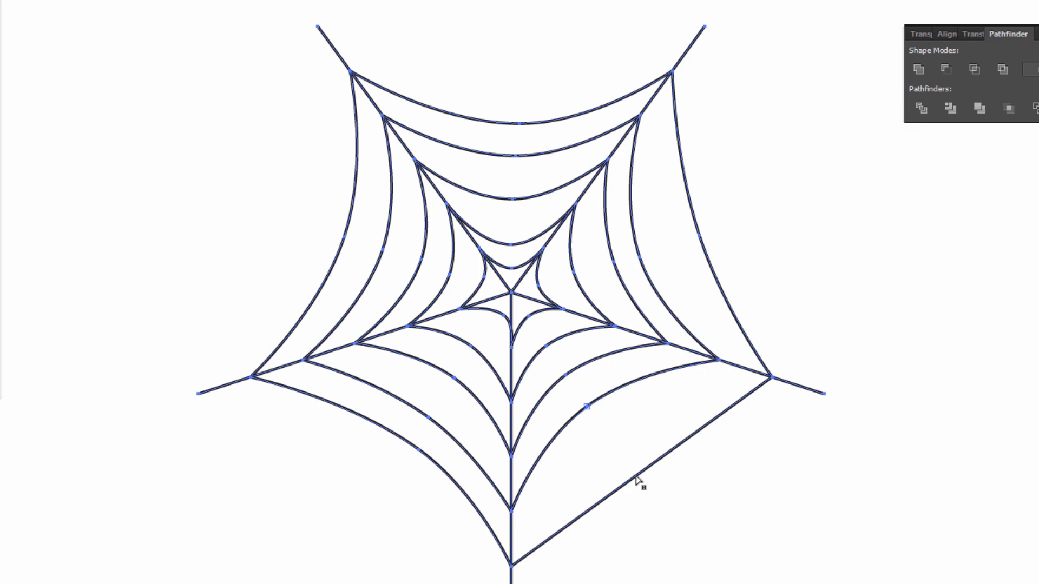
{"action": "left_click_drag", "start_coordinate": [636, 476], "coordinate": [609, 448]}
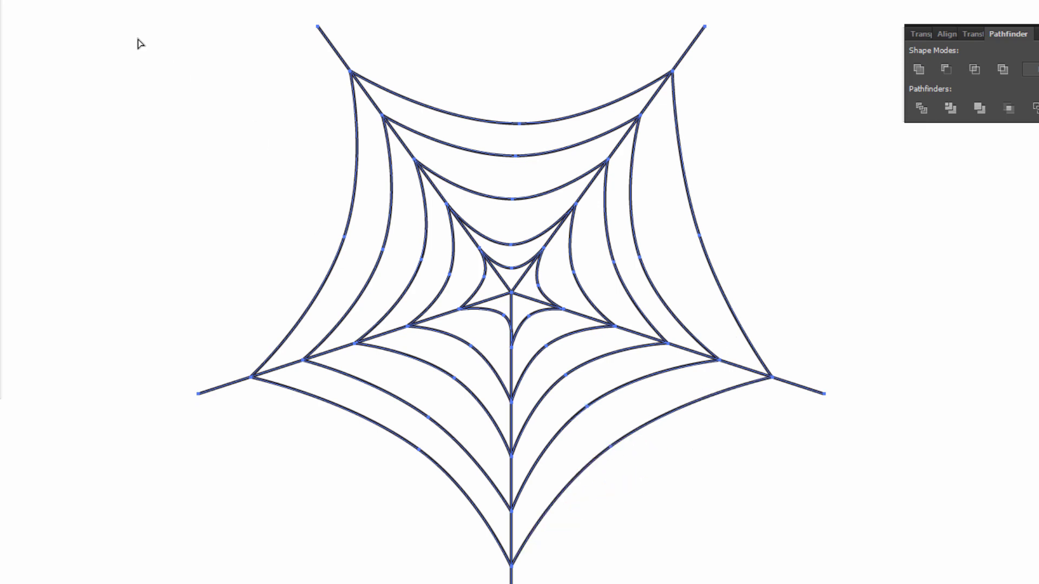
Reshape an inner strand near the web centre, then reselect the whole web
{"action": "left_click", "coordinate": [167, 105]}
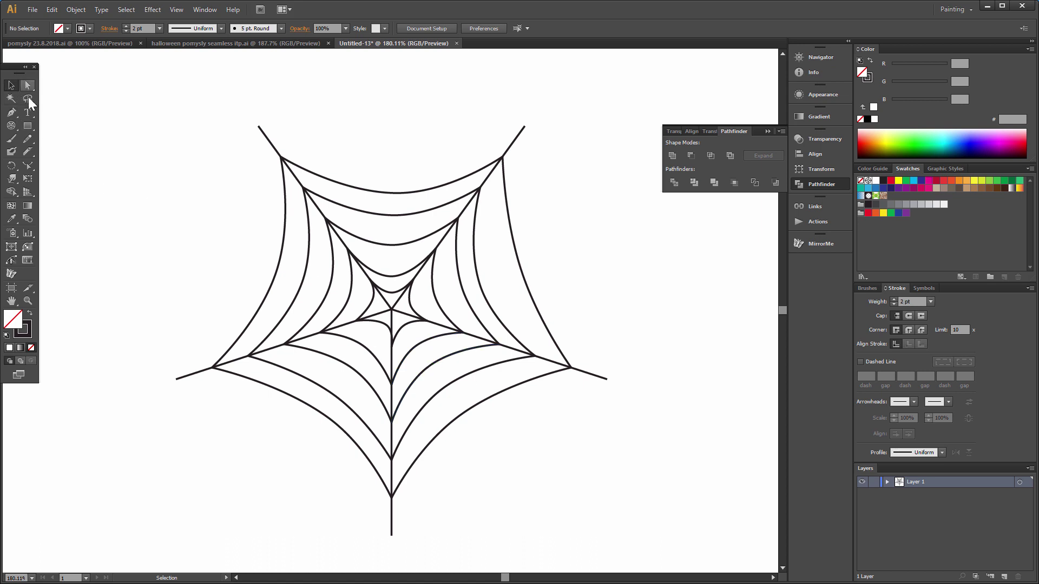
{"action": "left_click", "coordinate": [27, 166]}
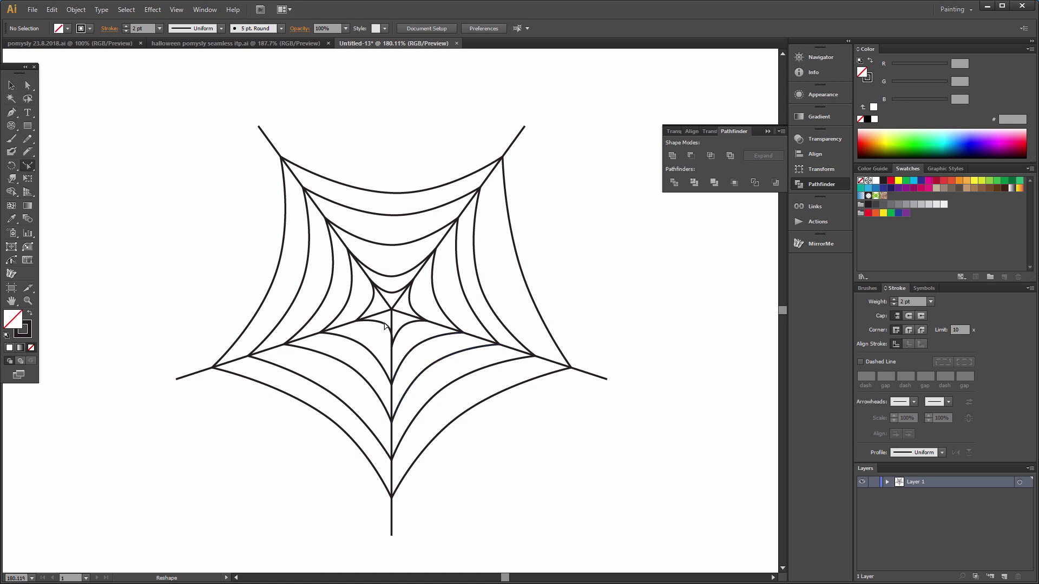
{"action": "left_click", "coordinate": [27, 85]}
{"action": "left_click_drag", "start_coordinate": [174, 117], "coordinate": [668, 547]}
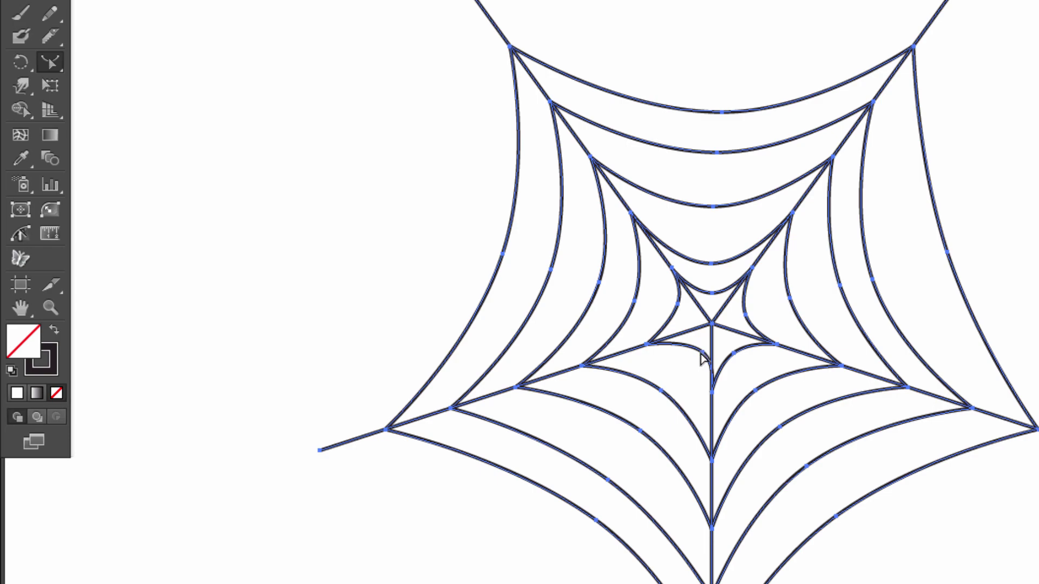
{"action": "mouse_move", "coordinate": [705, 352]}
{"action": "left_mouse_down"}
{"action": "mouse_move", "coordinate": [686, 364]}
{"action": "mouse_move", "coordinate": [694, 360]}
{"action": "left_mouse_up"}
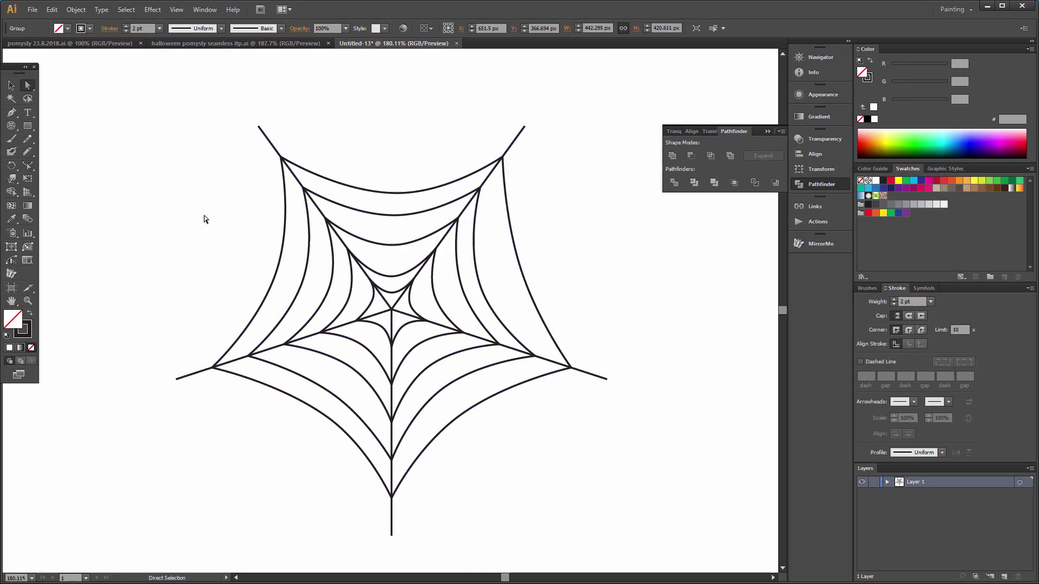
{"action": "left_click", "coordinate": [204, 219]}
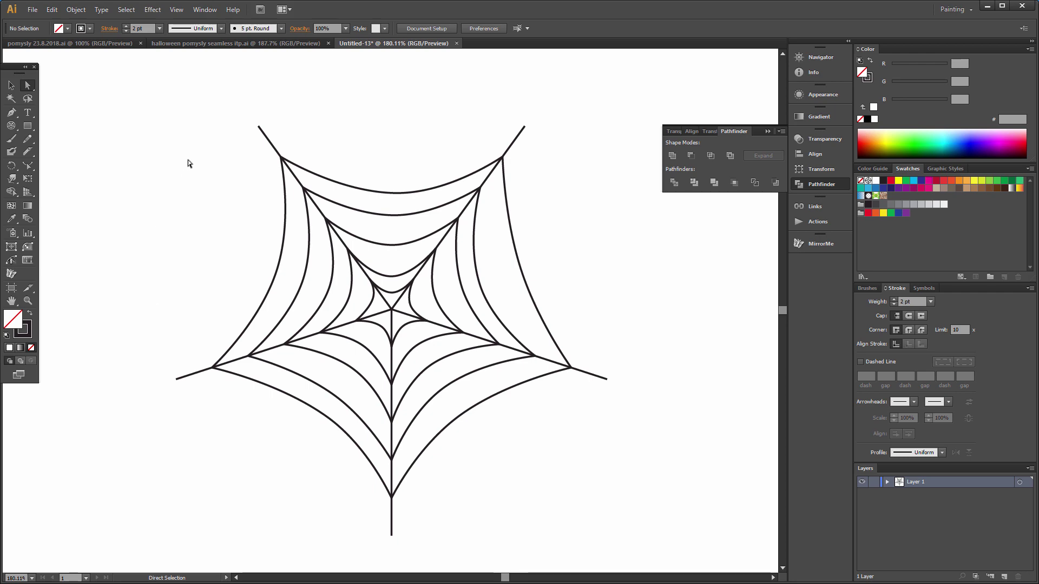
{"action": "left_click_drag", "start_coordinate": [119, 81], "coordinate": [683, 556]}
Expand the web with Fill and Stroke, deselect, and close the Pathfinder panel
{"action": "left_click", "coordinate": [69, 11]}
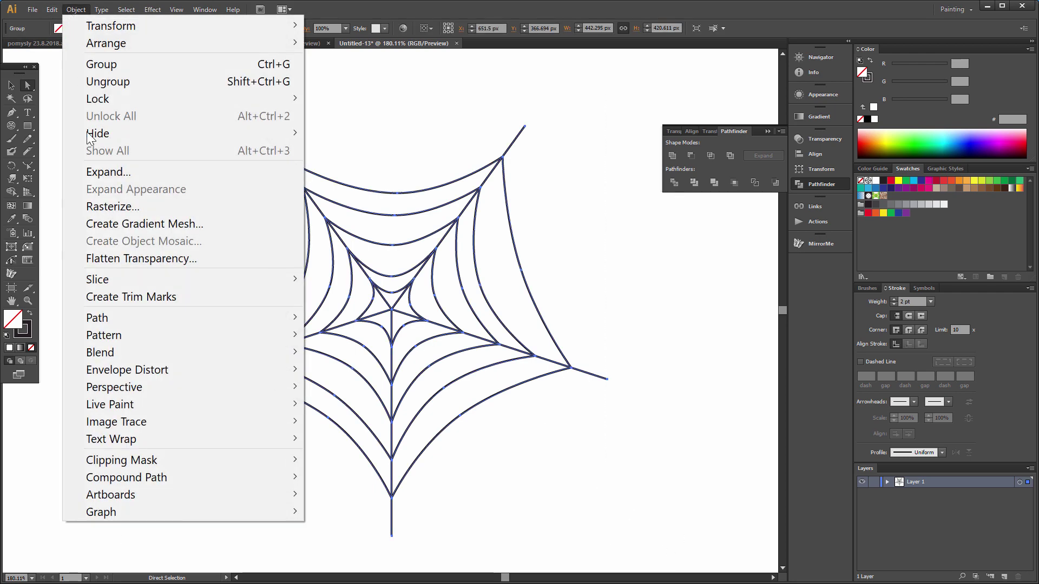
{"action": "left_click", "coordinate": [86, 170]}
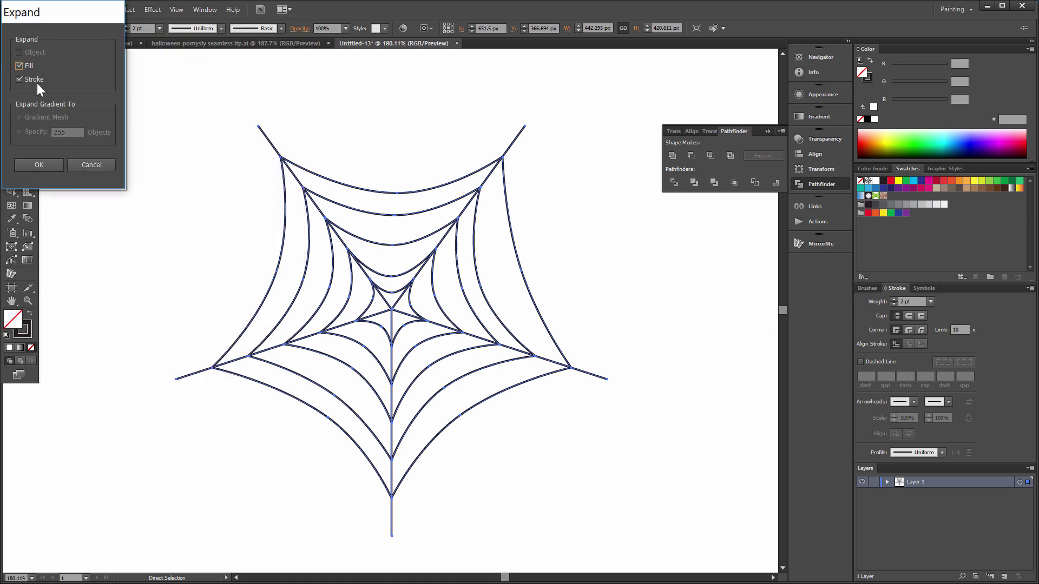
{"action": "left_click", "coordinate": [49, 165]}
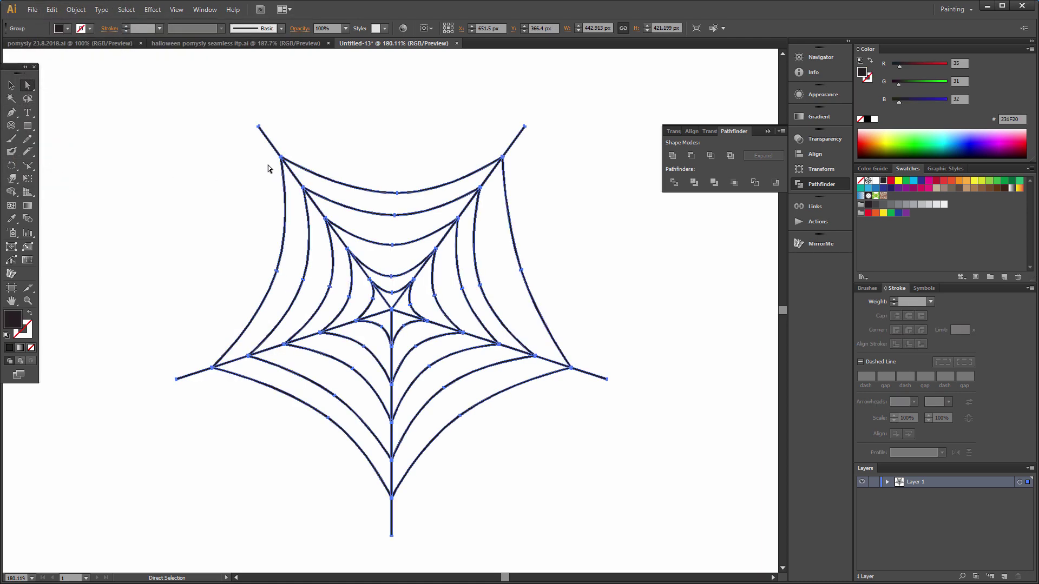
{"action": "left_click", "coordinate": [70, 325]}
{"action": "left_click", "coordinate": [766, 131]}
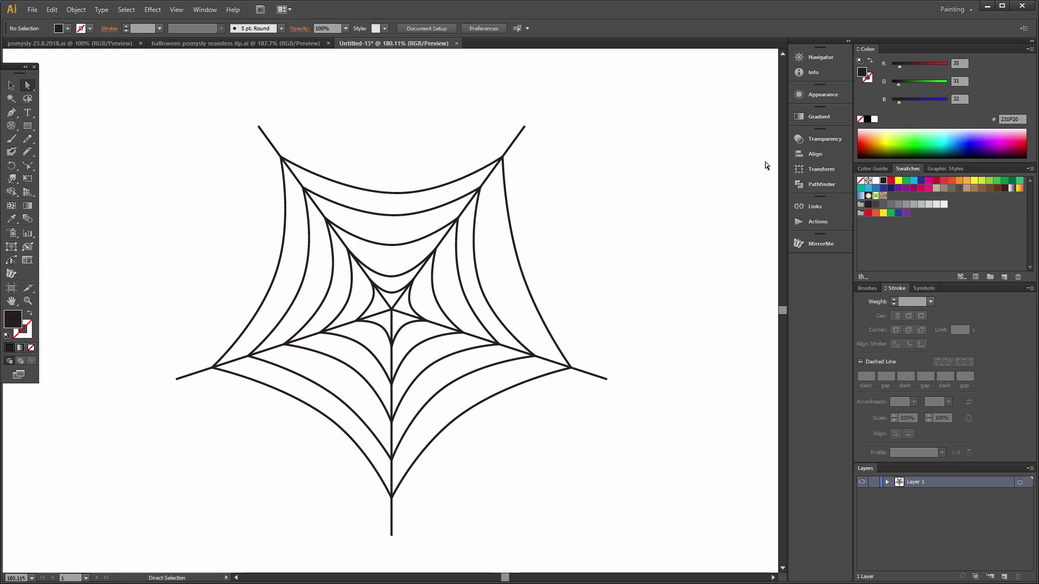